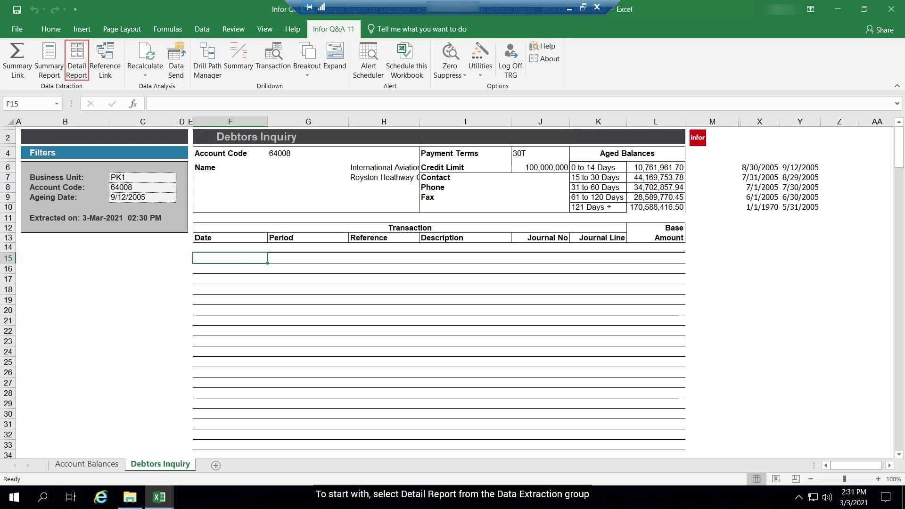
# - Start a detail report in cell F15, referencing cell C7 for the business unit and choosing the Ledger table
pyautogui.click(76, 60)
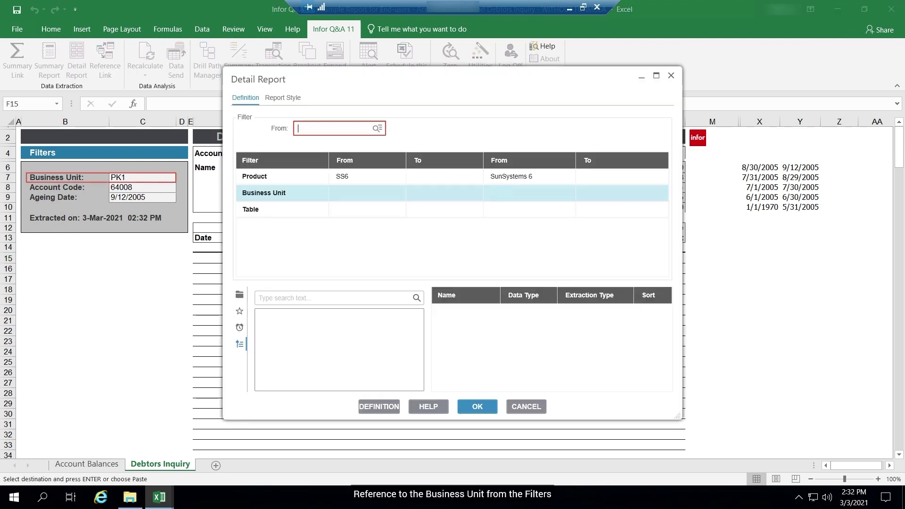
pyautogui.click(142, 177)
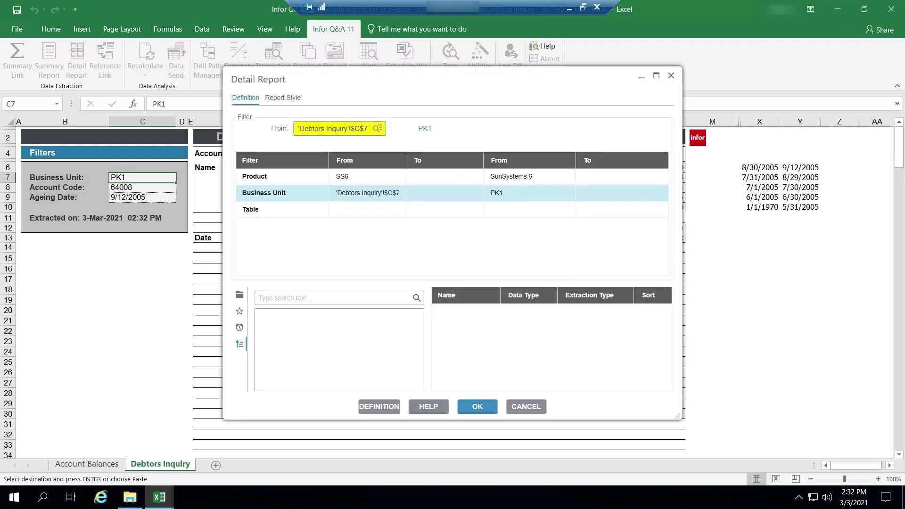
pyautogui.click(282, 210)
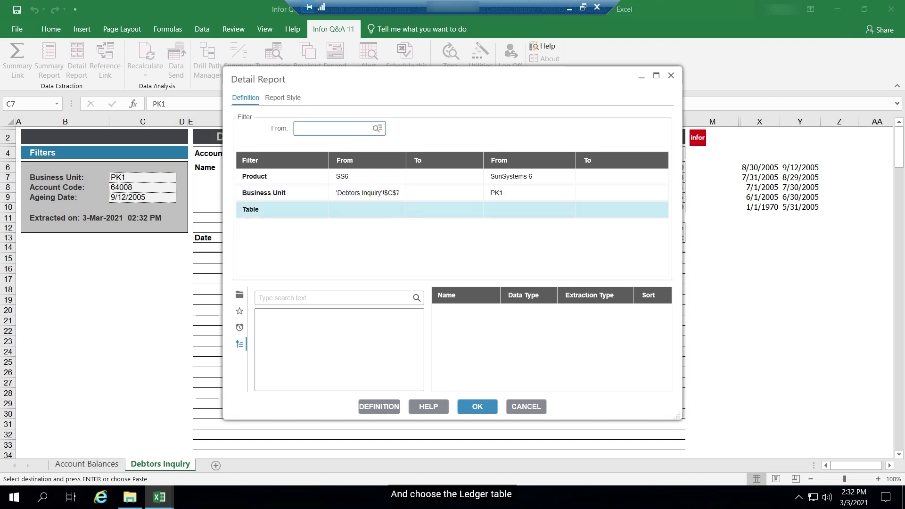
pyautogui.click(376, 128)
pyautogui.doubleClick(344, 185)
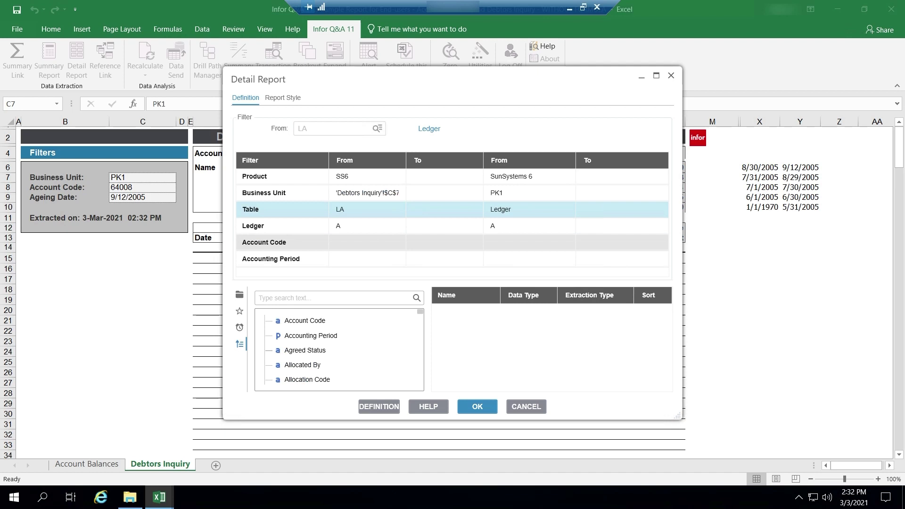
# - Reference cell C8 for both ends of the Account Code filter and set the Accounting Period filter to <ALL>
pyautogui.click(281, 242)
pyautogui.click(143, 187)
pyautogui.doubleClick(326, 144)
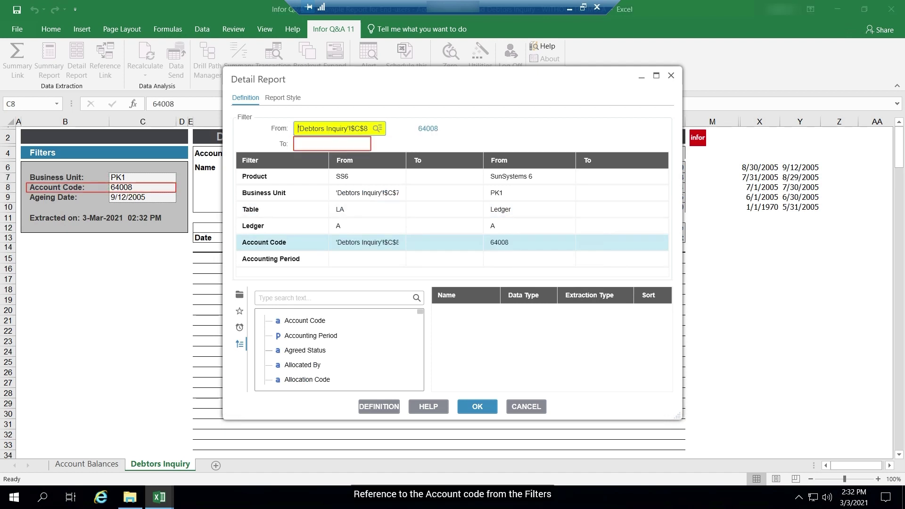
pyautogui.click(281, 259)
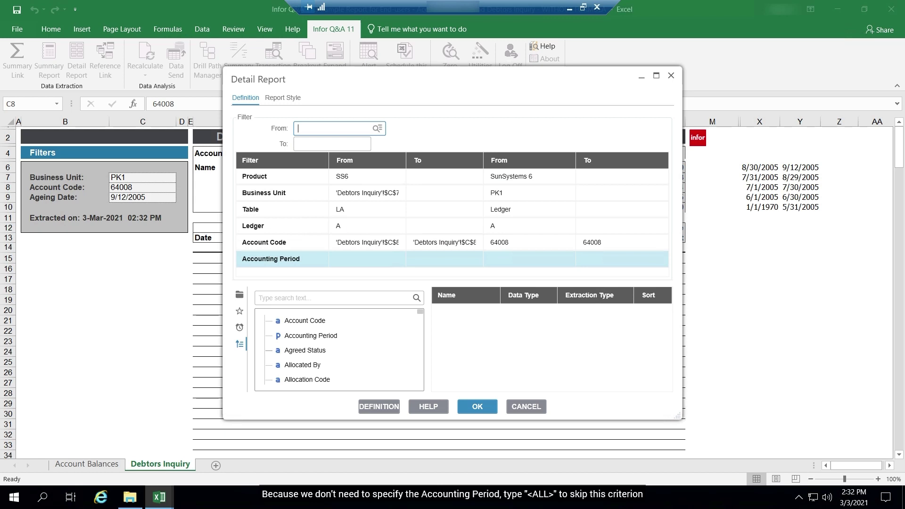
pyautogui.write('<ALL')
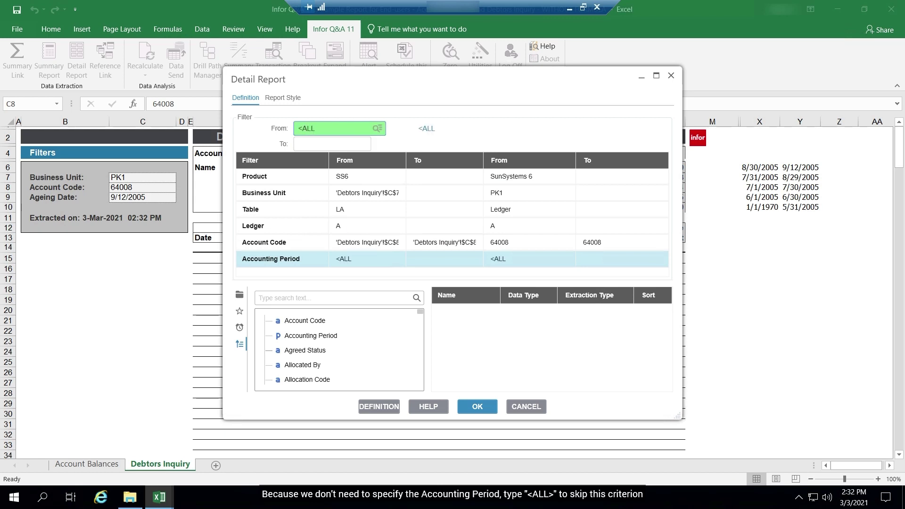
pyautogui.write('>')
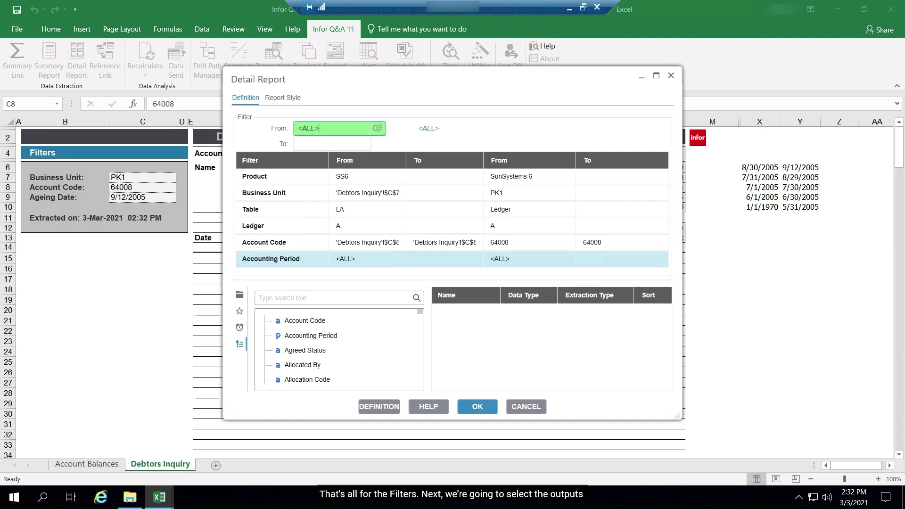
# - Add Transaction Date and Accounting Period to the report's output fields
pyautogui.click(259, 297)
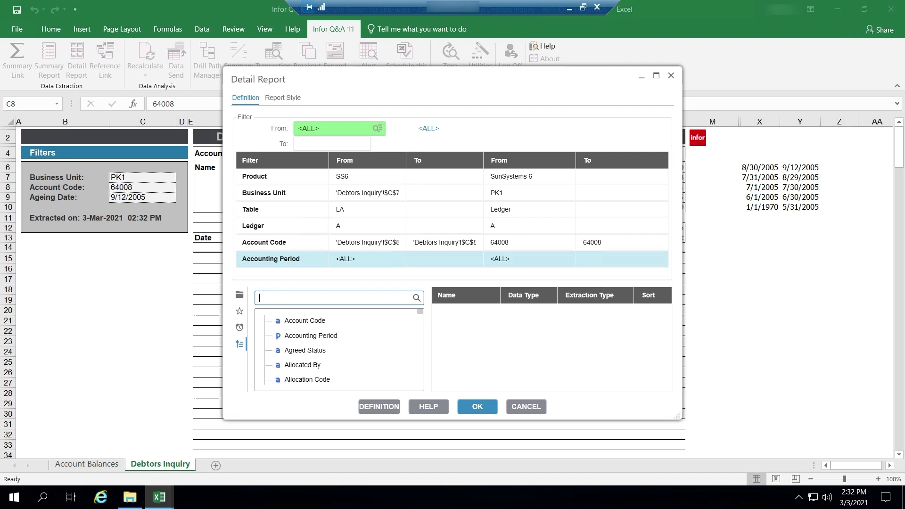
pyautogui.write('transaction date')
pyautogui.press('Return')
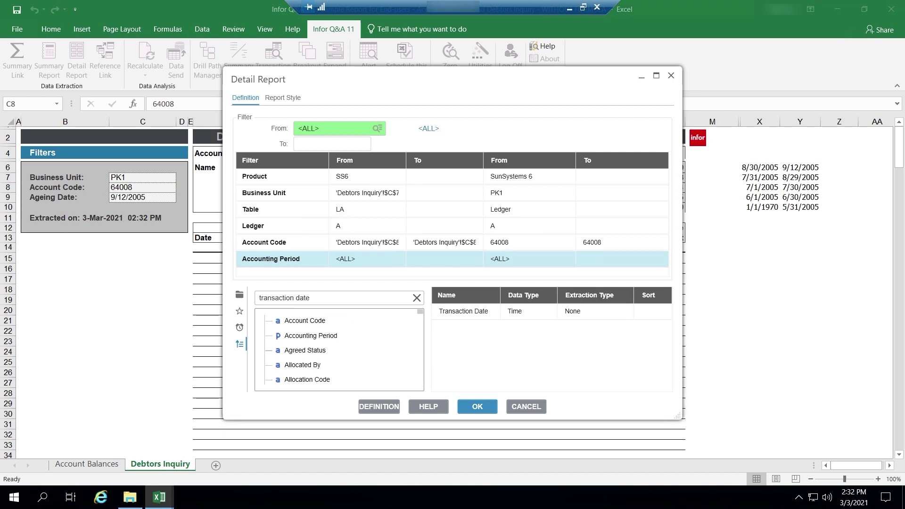
pyautogui.doubleClick(310, 336)
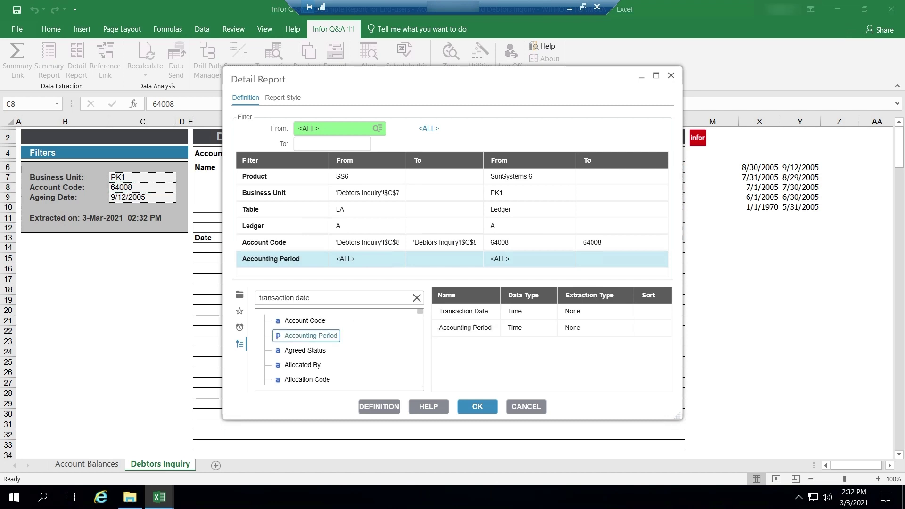
# - Search the data items for "transaction reference" and add Transaction Reference below Accounting Period in the outputs
pyautogui.click(416, 297)
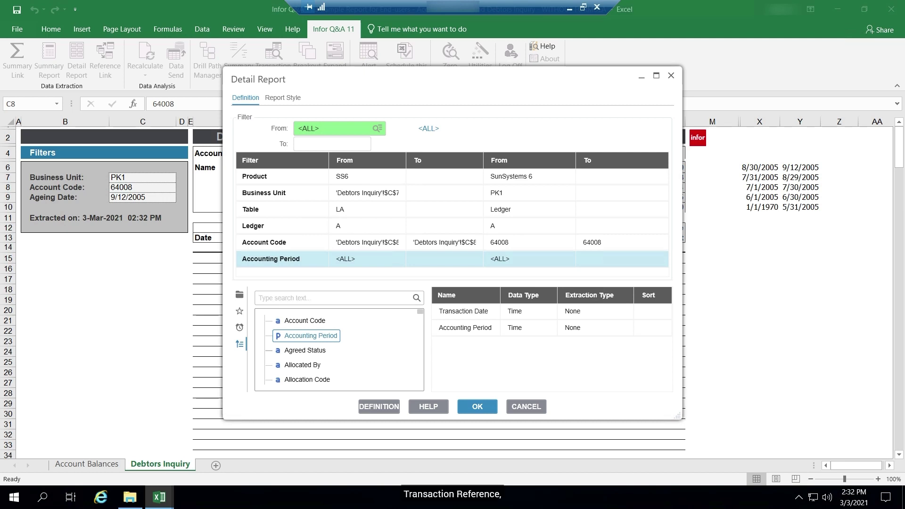
pyautogui.click(259, 298)
pyautogui.write('trans')
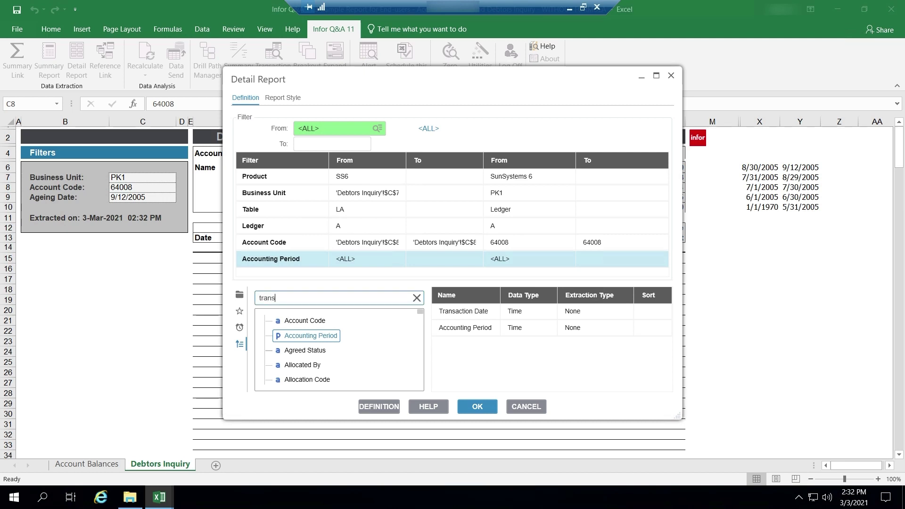
pyautogui.write('action reference')
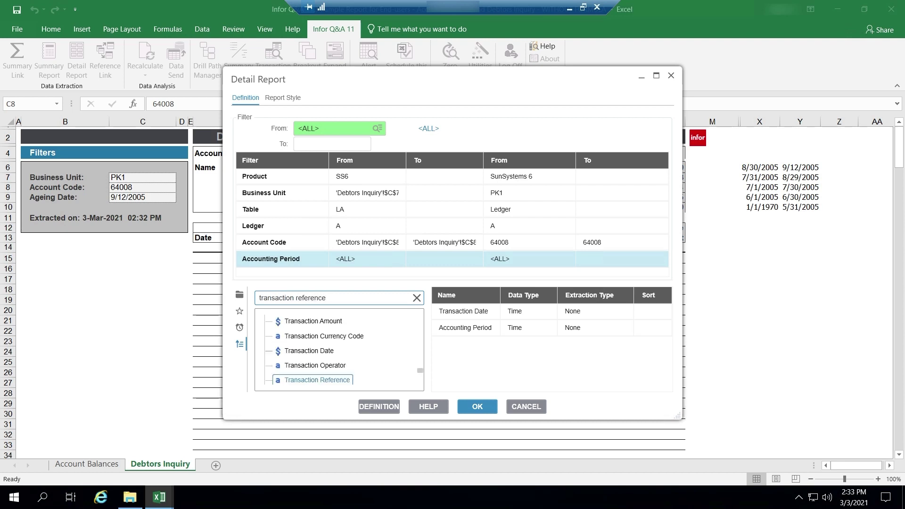
pyautogui.moveTo(316, 380); pyautogui.dragTo(465, 344)
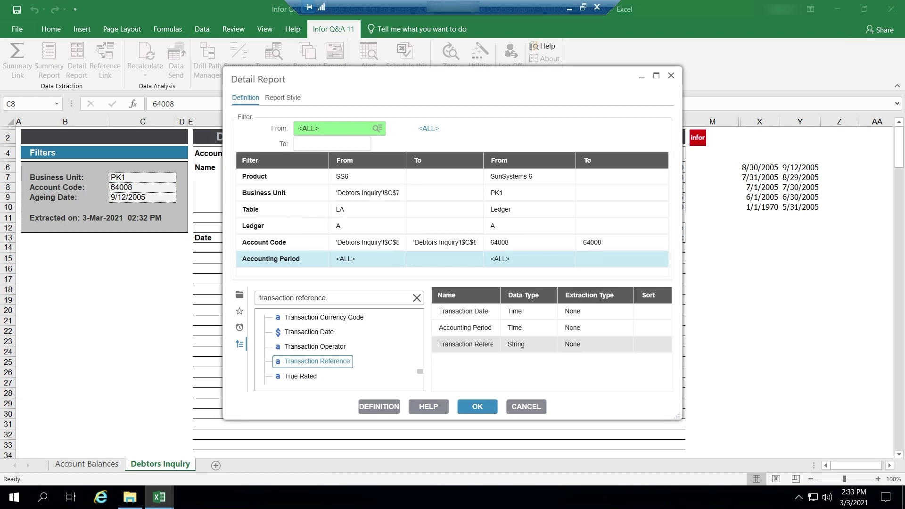
# - Search the data items for "description" and add Description to the report outputs
pyautogui.click(325, 297)
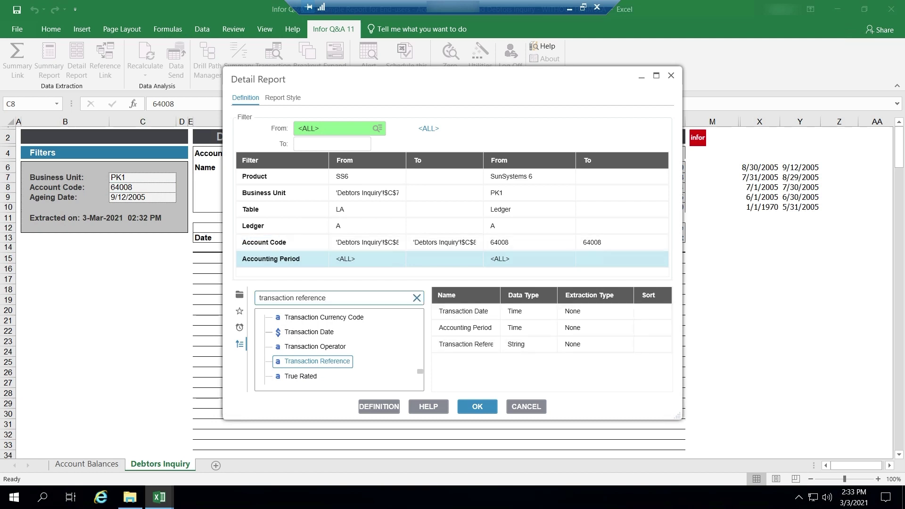
pyautogui.click(416, 297)
pyautogui.write('description')
pyautogui.doubleClick(296, 376)
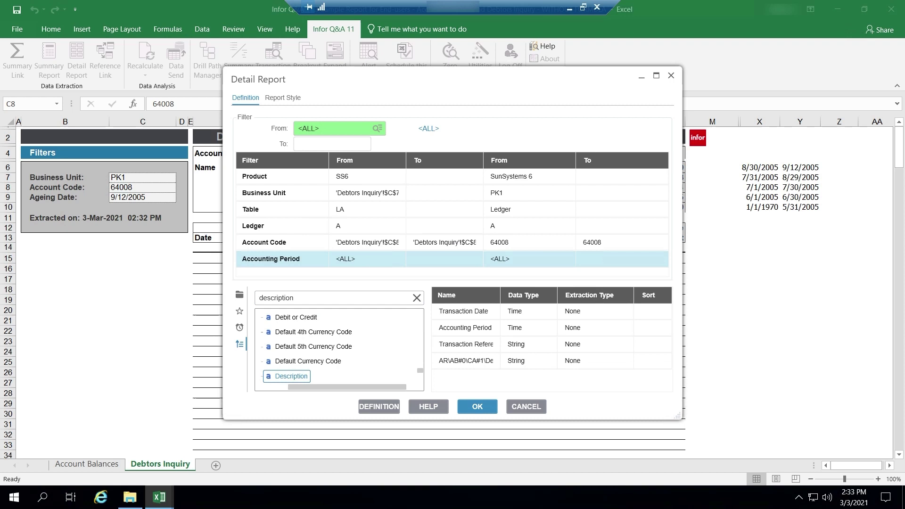
# - Search the data items for "journal number" and add Journal Number and Journal Line Number to the outputs
pyautogui.click(416, 297)
pyautogui.click(259, 297)
pyautogui.write('jou')
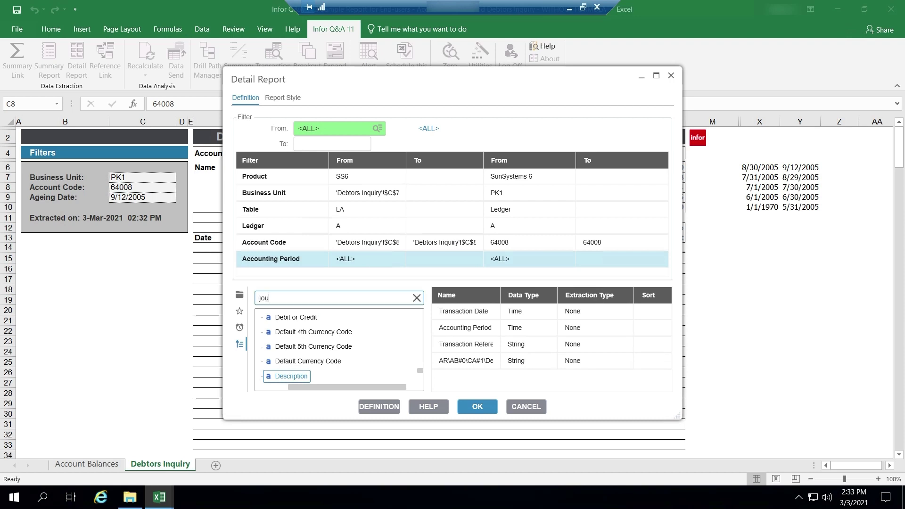
pyautogui.write('rnal number')
pyautogui.press('Return')
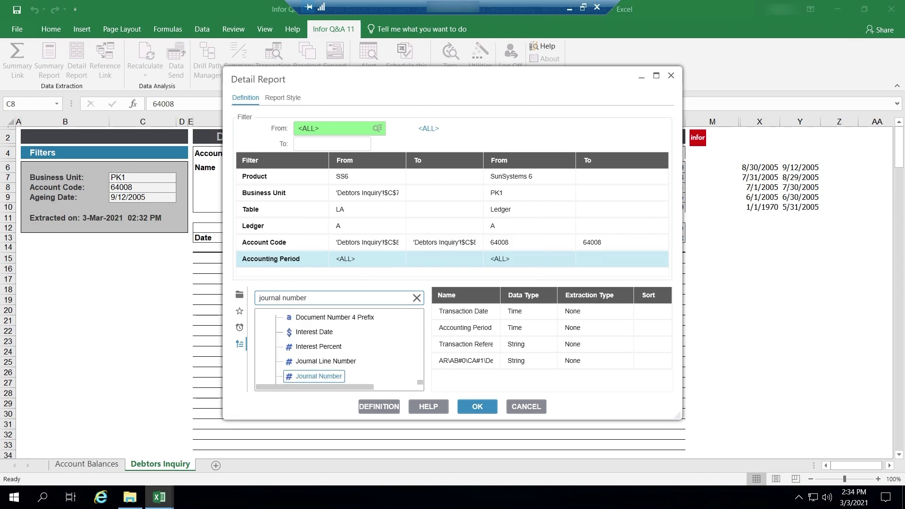
pyautogui.doubleClick(318, 376)
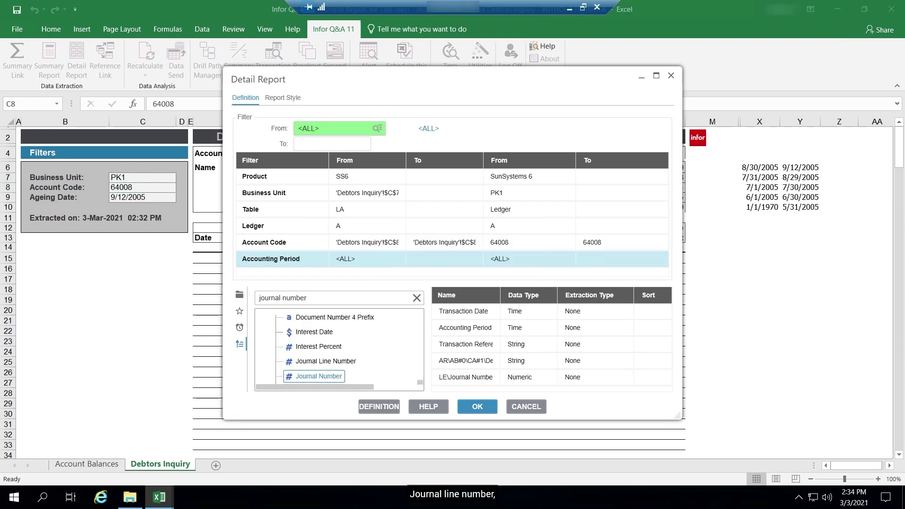
pyautogui.doubleClick(326, 360)
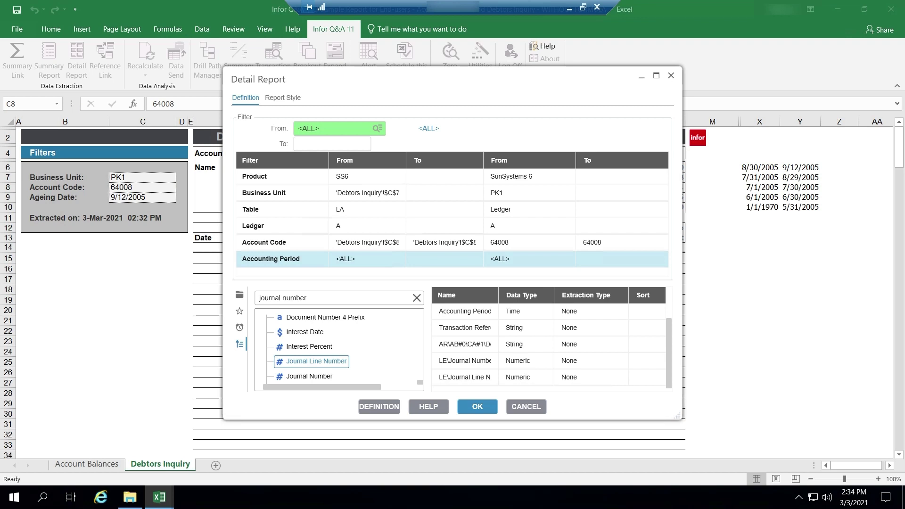
# - Add Base Amount as the last output field and run the detail report query
pyautogui.moveTo(419, 382); pyautogui.dragTo(419, 359)
pyautogui.scroll(10, 339, 349)
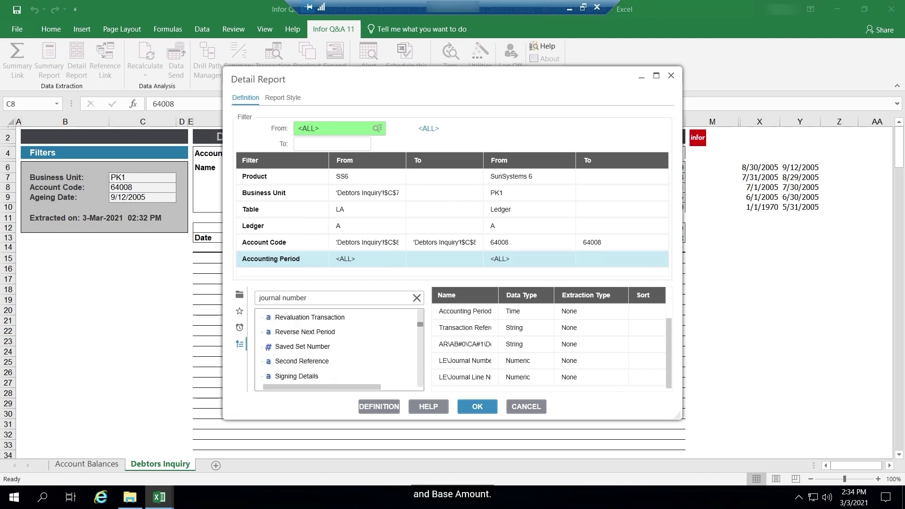
pyautogui.scroll(5, 339, 348)
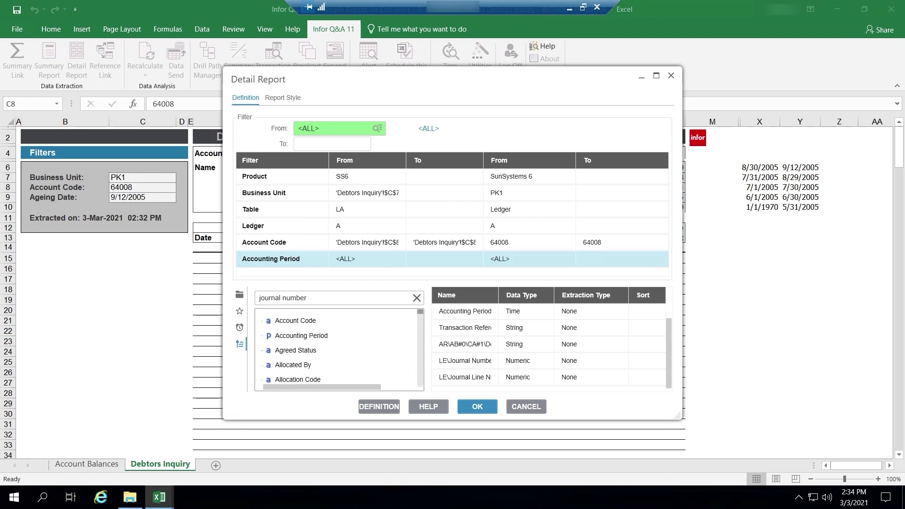
pyautogui.scroll(-3, 339, 348)
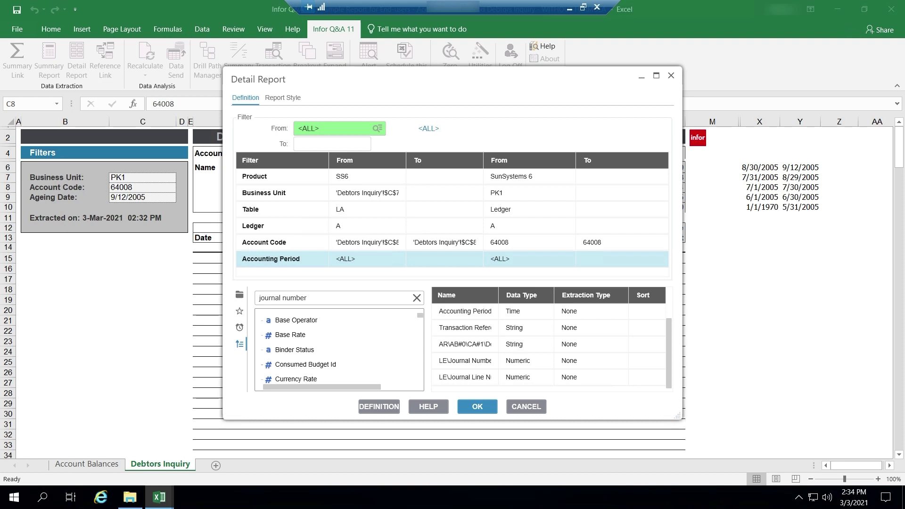
pyautogui.scroll(1, 339, 349)
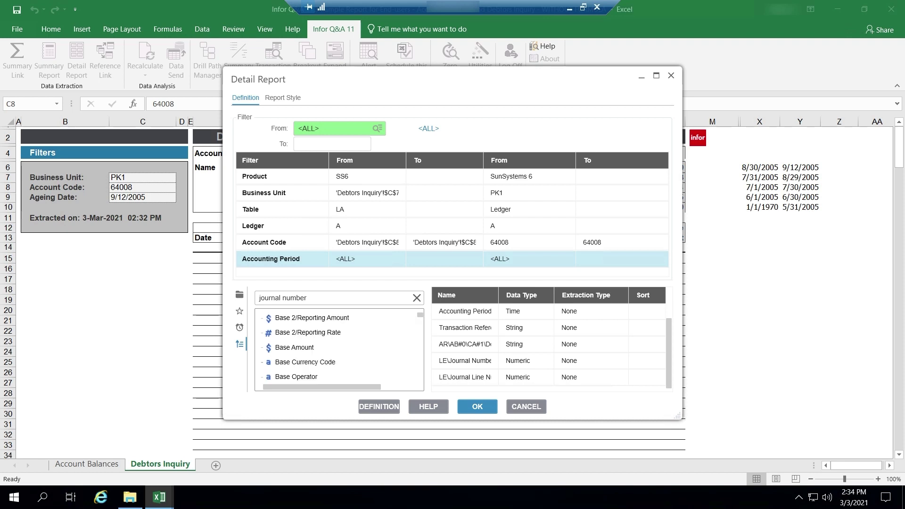
pyautogui.moveTo(293, 347); pyautogui.dragTo(465, 365)
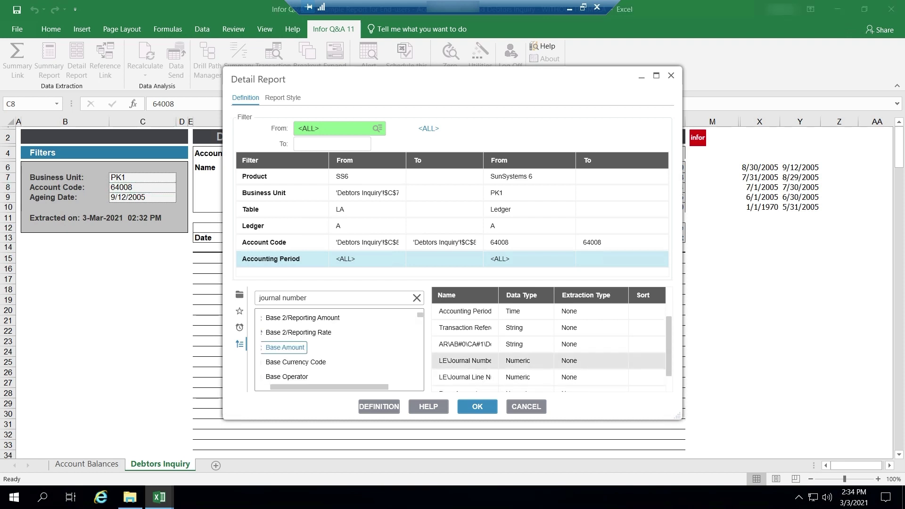
pyautogui.scroll(1, 549, 347)
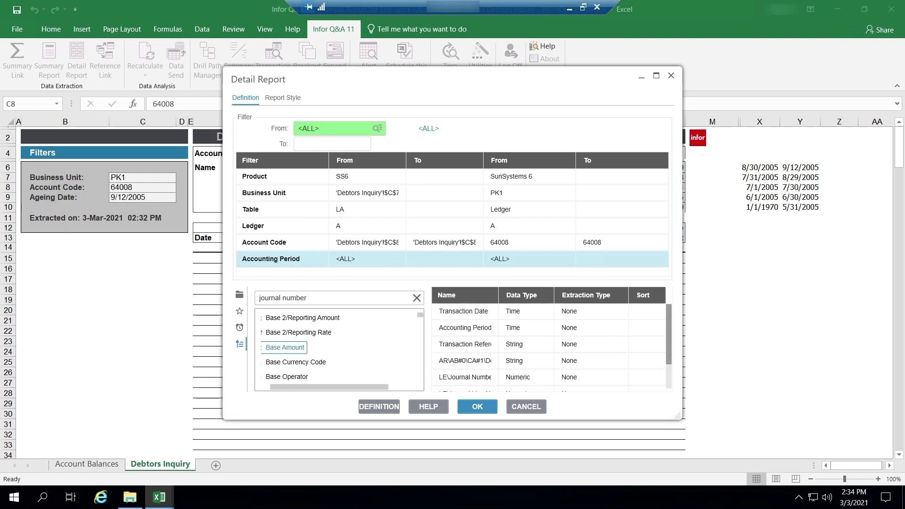
pyautogui.scroll(-1, 549, 346)
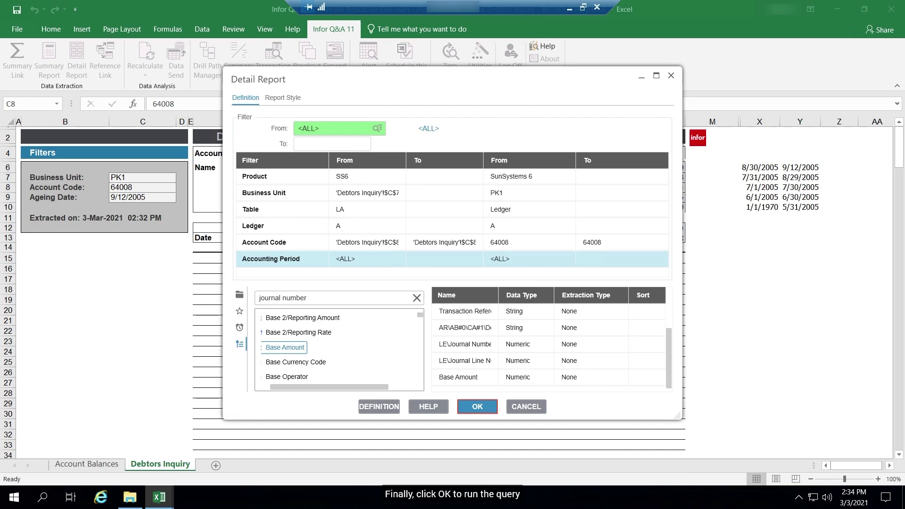
pyautogui.click(476, 406)
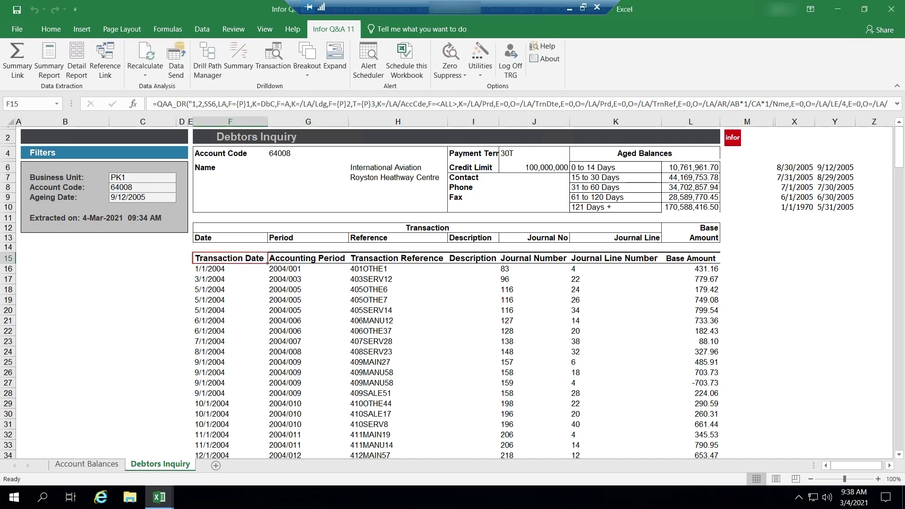
# - Reopen the detail report definition, turn off Output Data Item Names in the report style, and apply the change
pyautogui.press('F9')
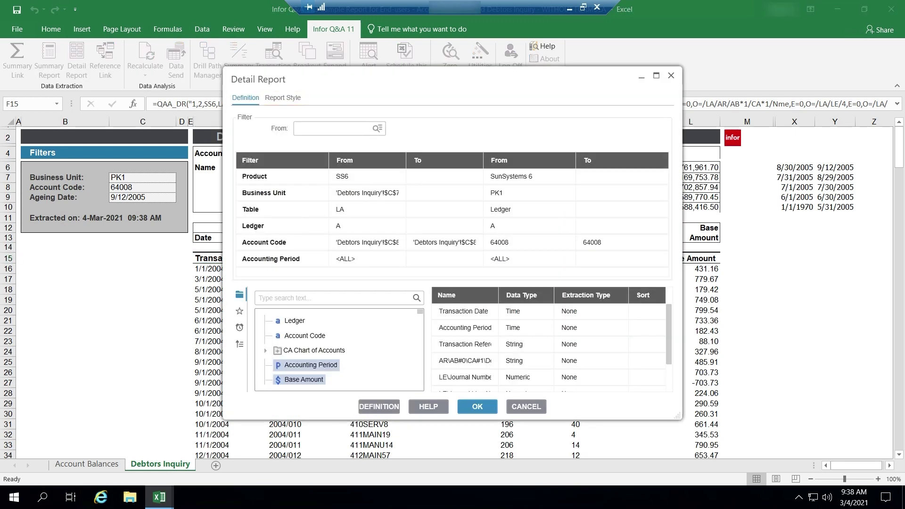
pyautogui.click(282, 97)
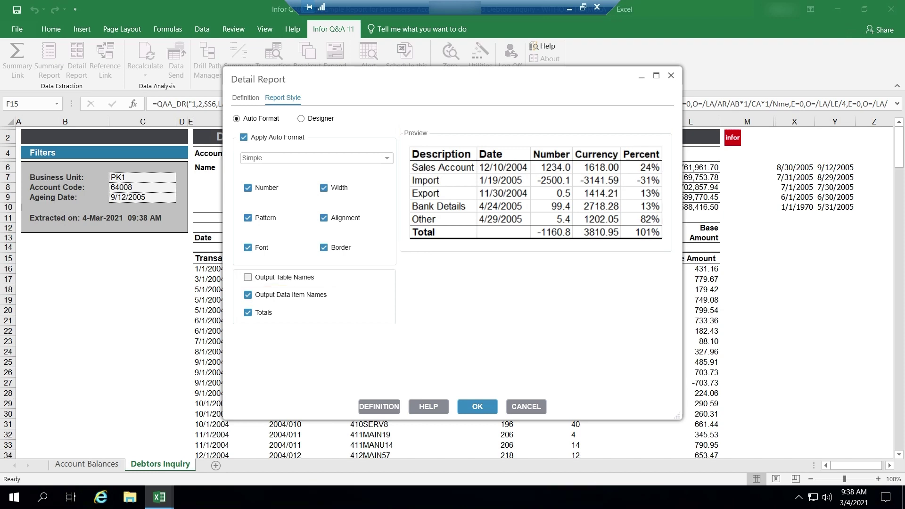
pyautogui.click(248, 294)
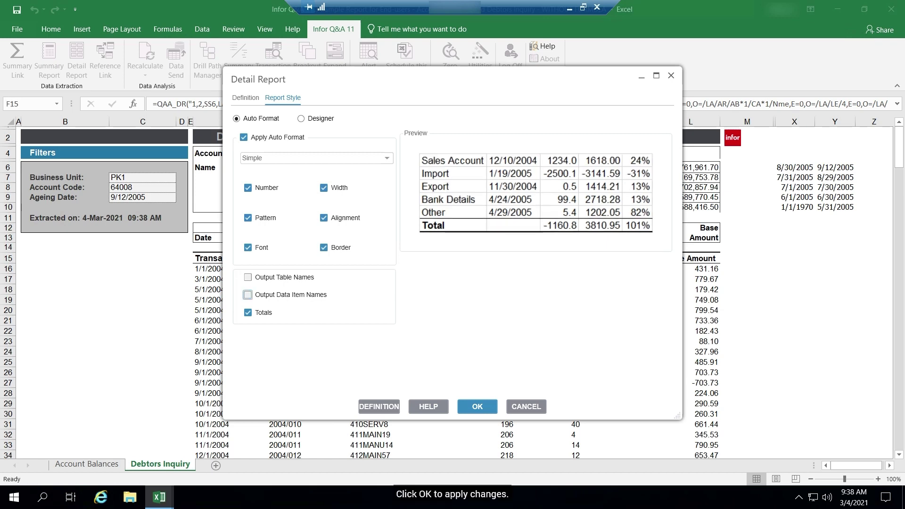
pyautogui.click(476, 405)
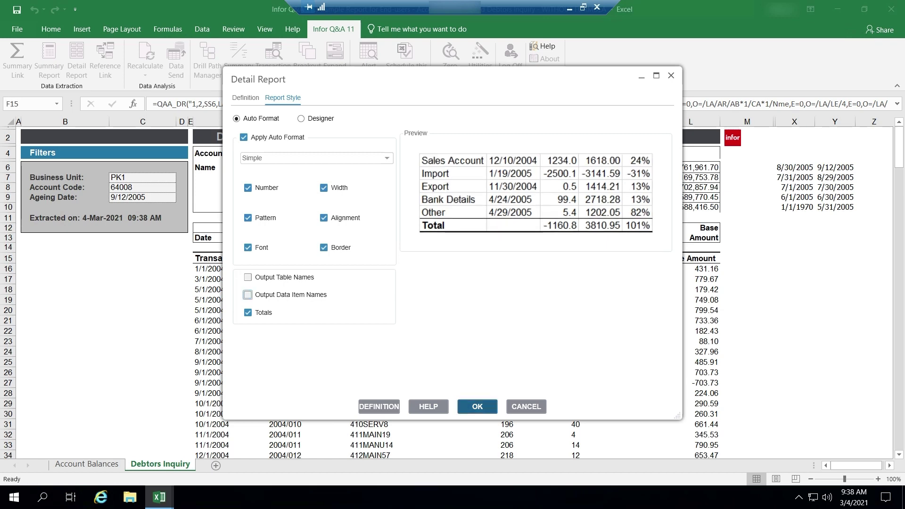